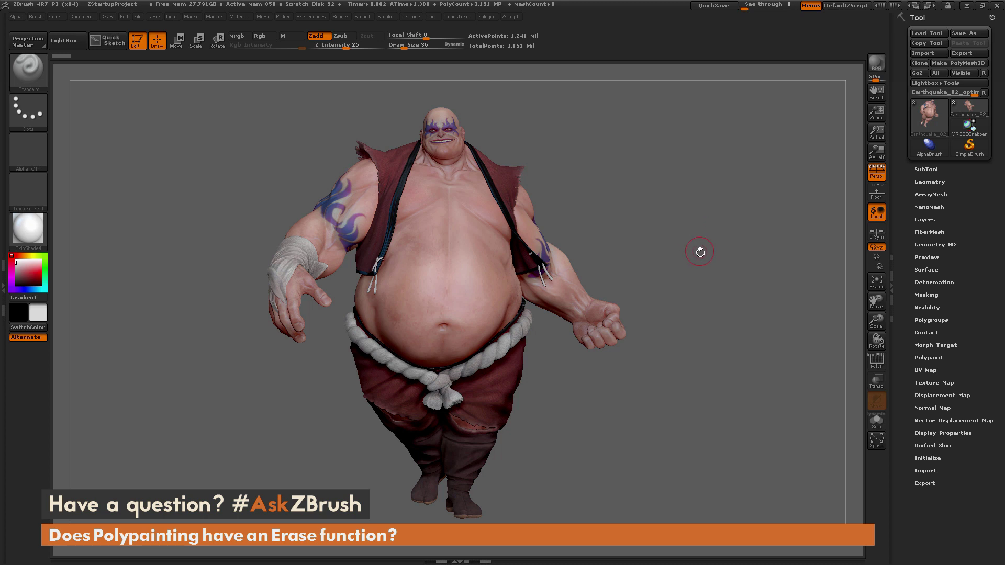
Step: Set the brush to Rgb-only painting with Zadd off, choose blue, and zoom onto the belly
left_click_drag(721, 253, 713, 283)
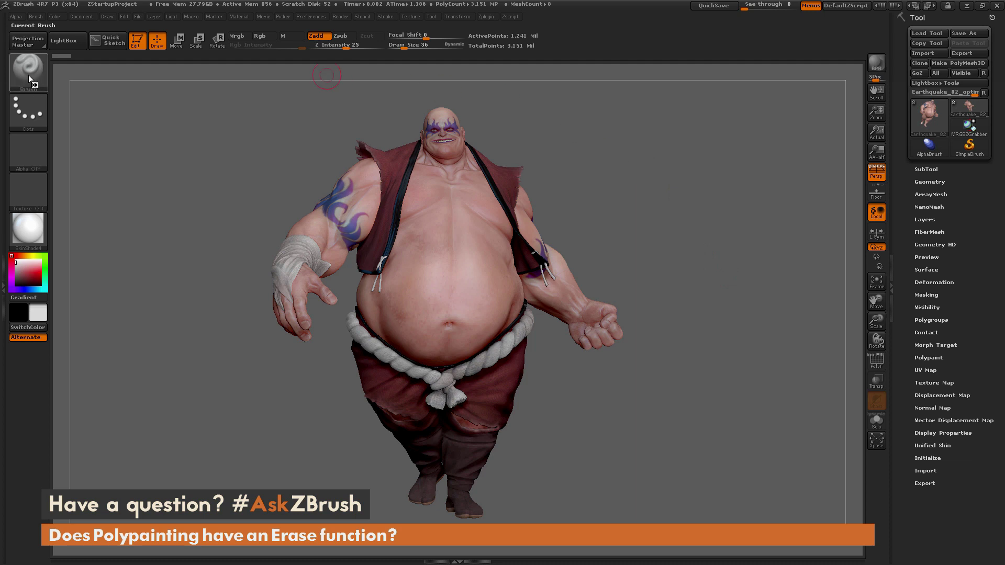
left_click(262, 37)
left_click(316, 36)
left_click_drag(21, 292, 24, 288)
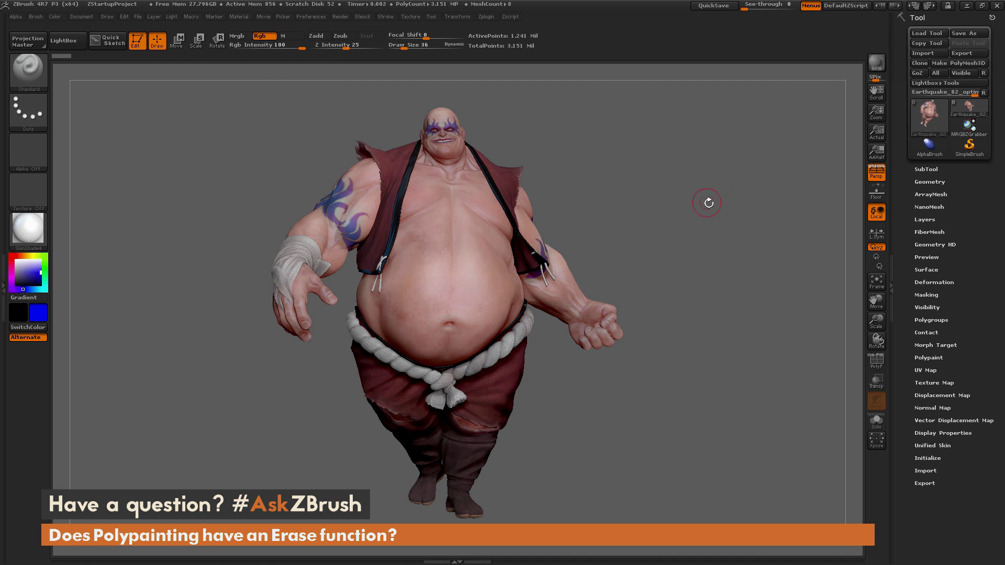
left_click_drag(702, 204, 461, 261)
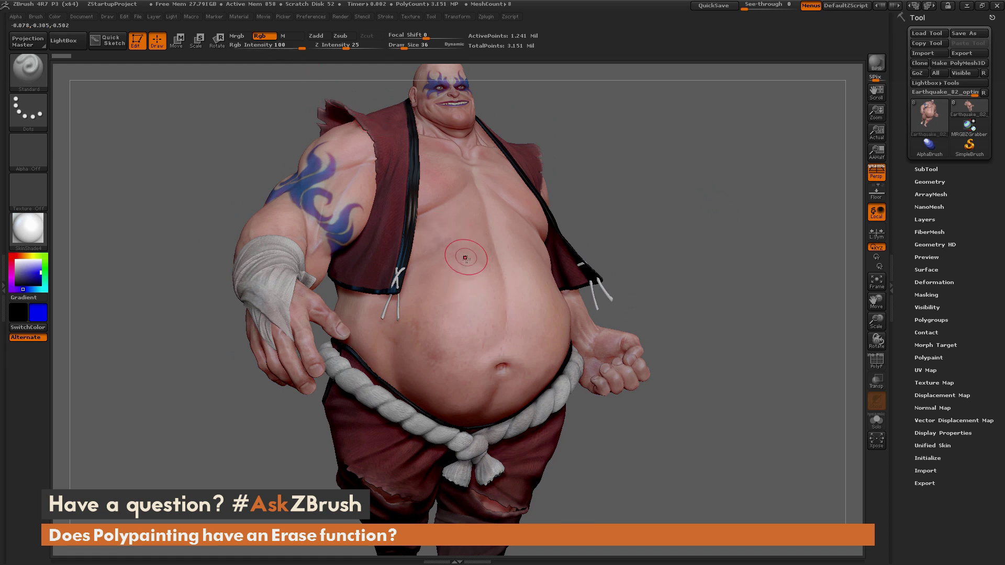
Step: Paint a long blue stroke down the left belly and a short one on the right
mouse_move(469, 251)
left_mouse_down()
mouse_move(439, 335)
mouse_move(448, 368)
mouse_move(443, 340)
mouse_move(471, 244)
left_mouse_up()
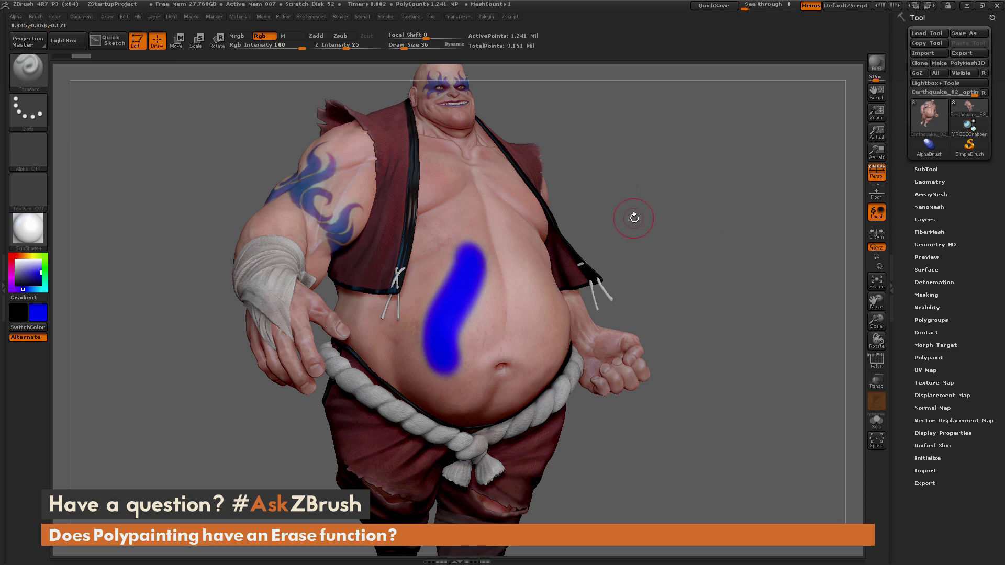
left_click_drag(516, 247, 524, 285)
left_click_drag(697, 195, 707, 199)
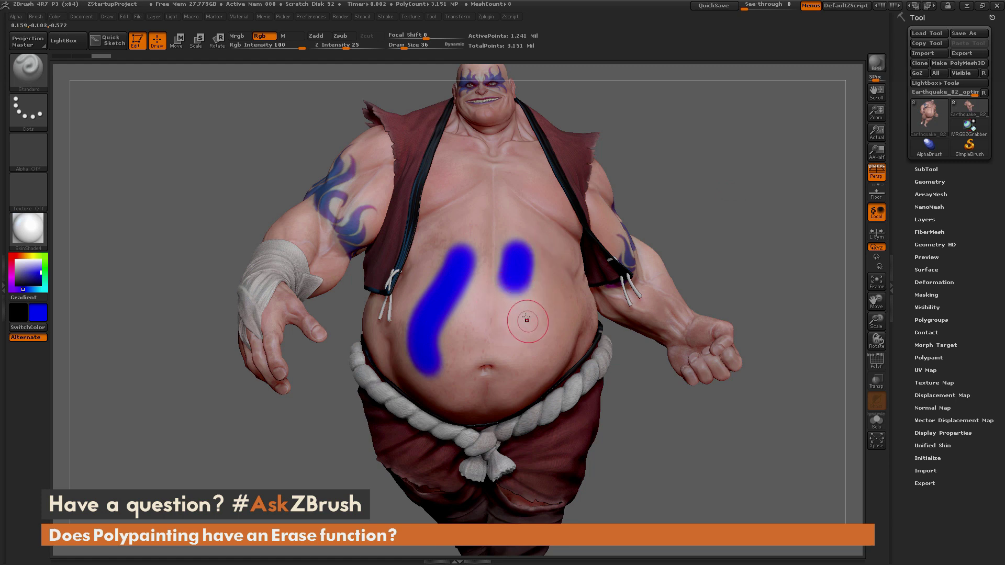
Step: Sample the skin colour, paint over the right stroke, then undo the blue strokes with Ctrl+Z
key("c")
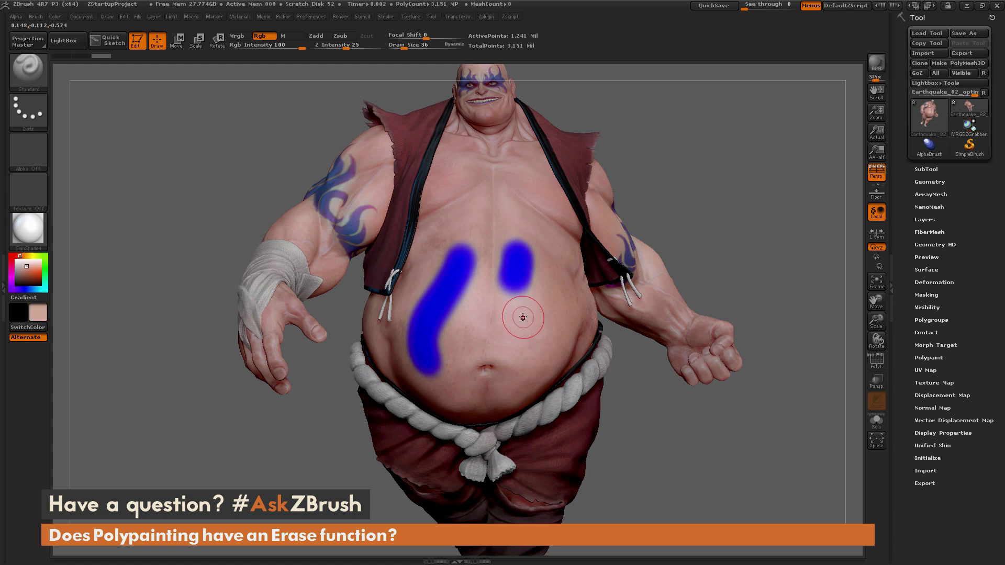
mouse_move(507, 298)
left_mouse_down()
mouse_move(515, 242)
mouse_move(519, 276)
mouse_move(476, 251)
mouse_move(445, 328)
mouse_move(453, 258)
left_mouse_up()
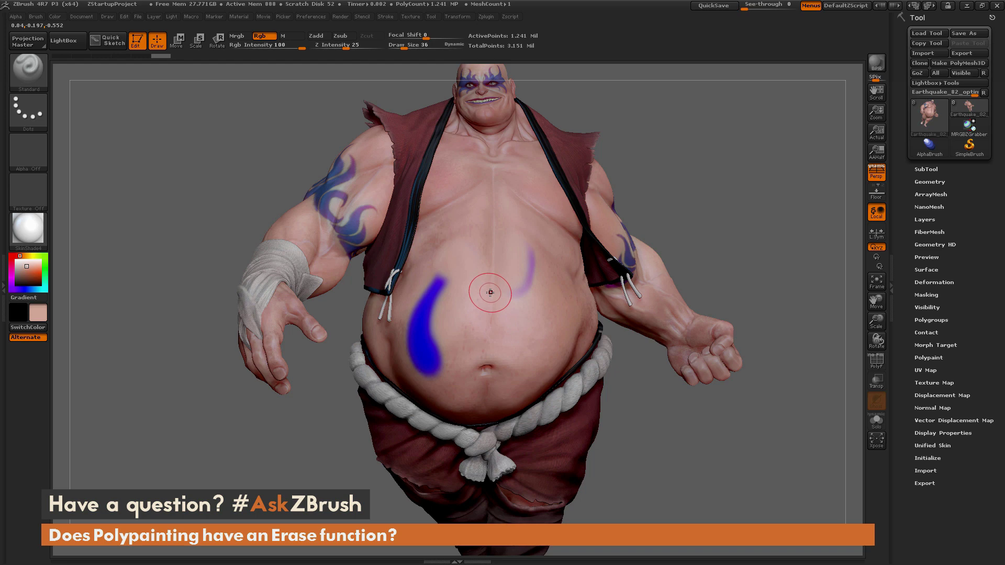
key("ctrl+z")
key("ctrl+z")
key("ctrl+z")
key("ctrl+z")
key("ctrl+z")
left_click_drag(698, 187, 692, 236)
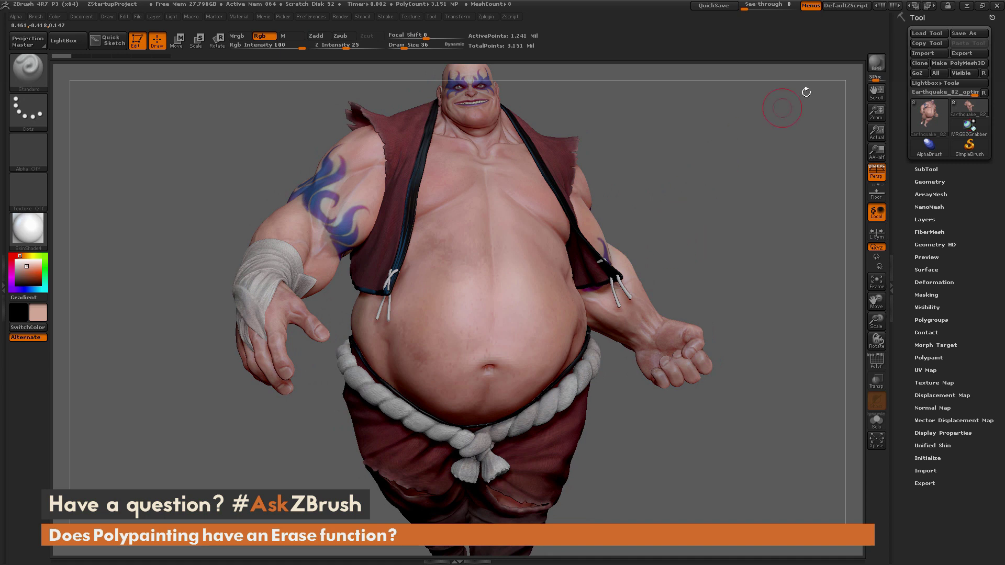
Step: Add a new layer, Untitled Layer 1, in the Tool > Layers panel
left_click(929, 219)
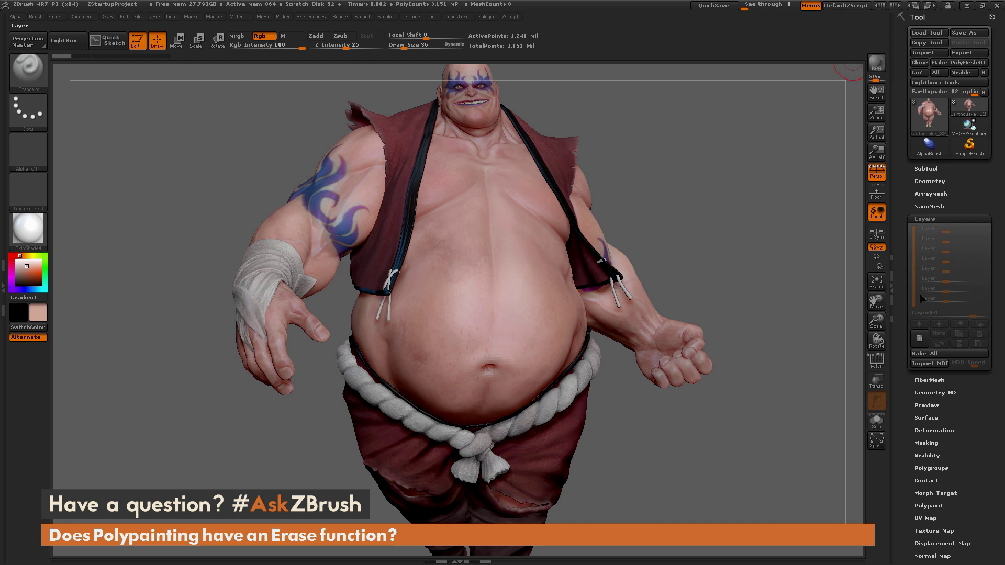
left_click(920, 339)
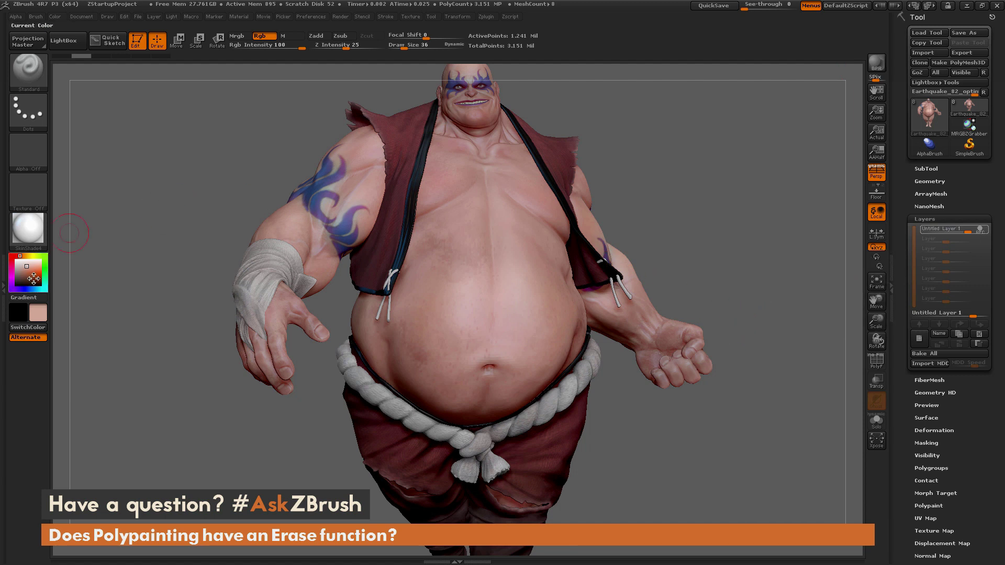
Step: Choose bright blue and set Draw Size to 17 via the spacebar palette
left_click_drag(26, 280, 42, 269)
left_click_drag(697, 203, 611, 217)
key("space")
mouse_move(509, 226)
left_mouse_down()
mouse_move(455, 260)
mouse_move(430, 294)
mouse_move(415, 350)
mouse_move(457, 226)
left_mouse_up()
Step: Paint a blue stroke on the left belly, then erase its middle into two pieces
left_click_drag(667, 204, 602, 214)
mouse_move(562, 266)
left_mouse_down()
mouse_move(575, 298)
mouse_move(566, 256)
left_mouse_up()
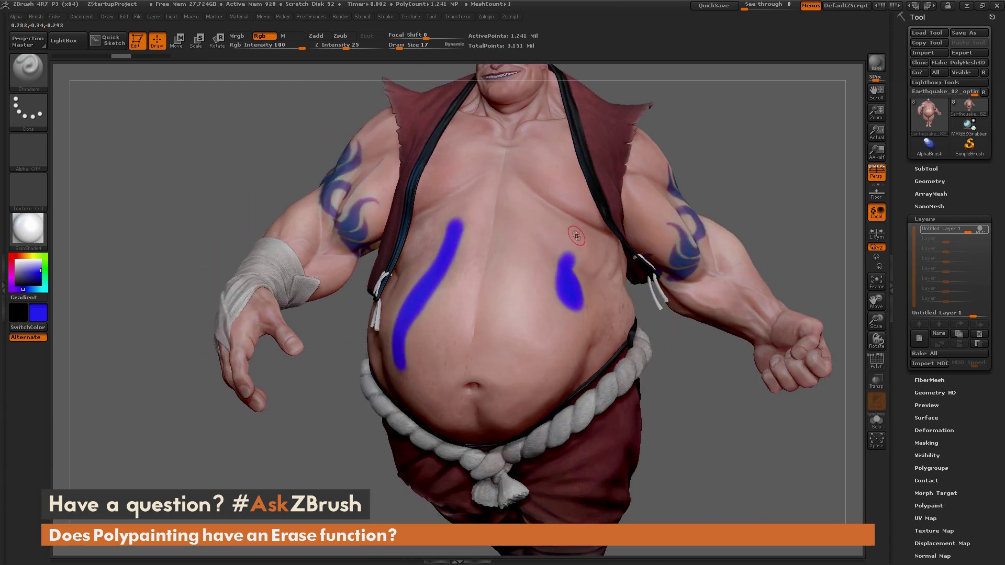
left_click_drag(762, 174, 623, 191)
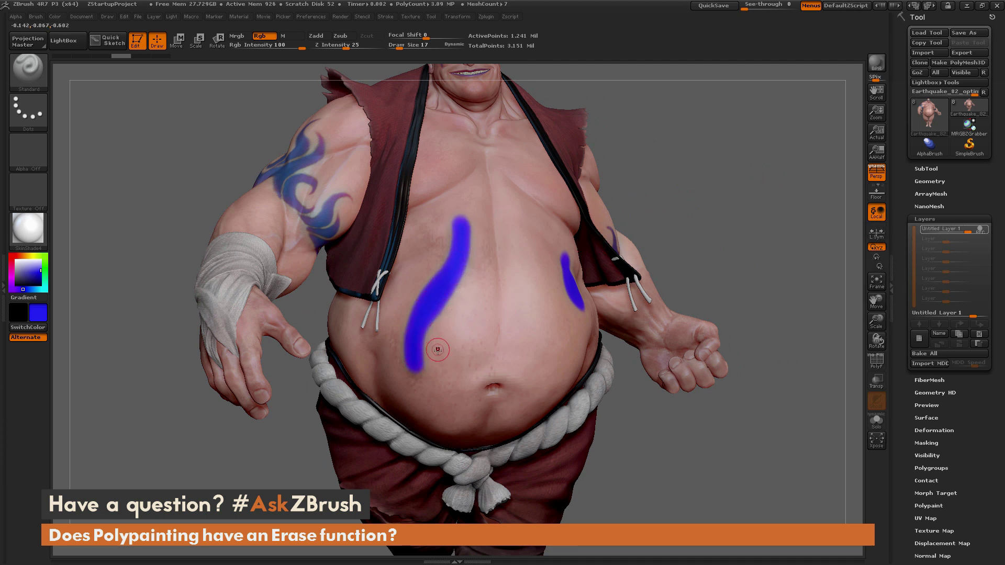
mouse_move(423, 361)
left_mouse_down()
mouse_move(426, 327)
mouse_move(449, 298)
mouse_move(442, 268)
left_mouse_up()
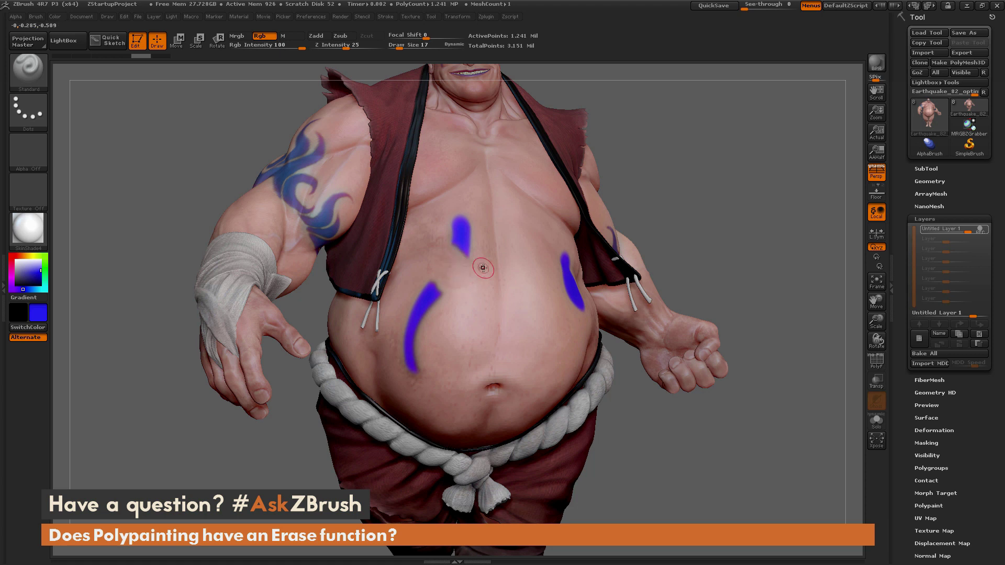
Step: Paint a diagonal blue stroke mid-belly, thin it by erasing, and touch up its lower end
mouse_move(960, 230)
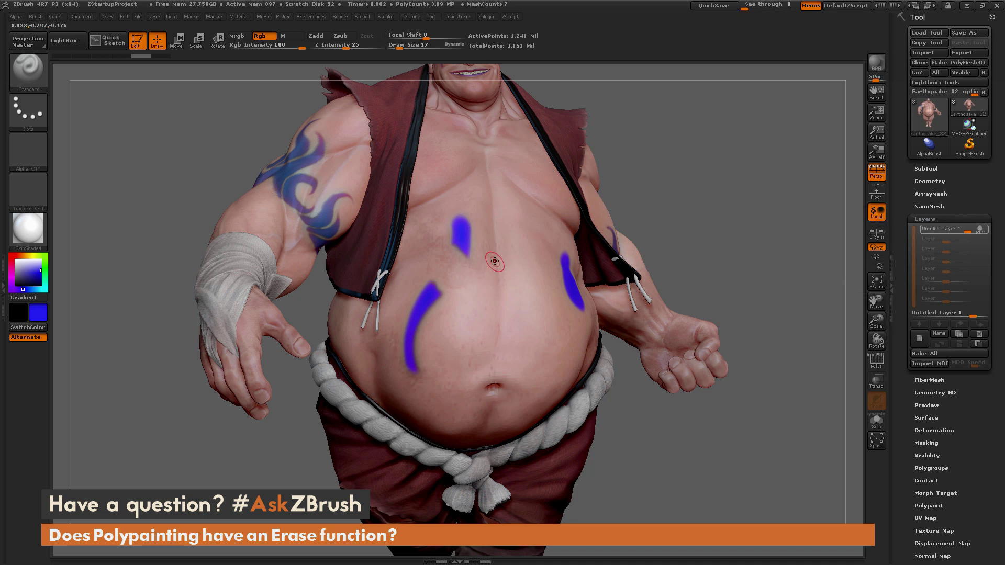
mouse_move(490, 269)
left_mouse_down()
mouse_move(466, 328)
mouse_move(495, 254)
mouse_move(469, 330)
left_mouse_up()
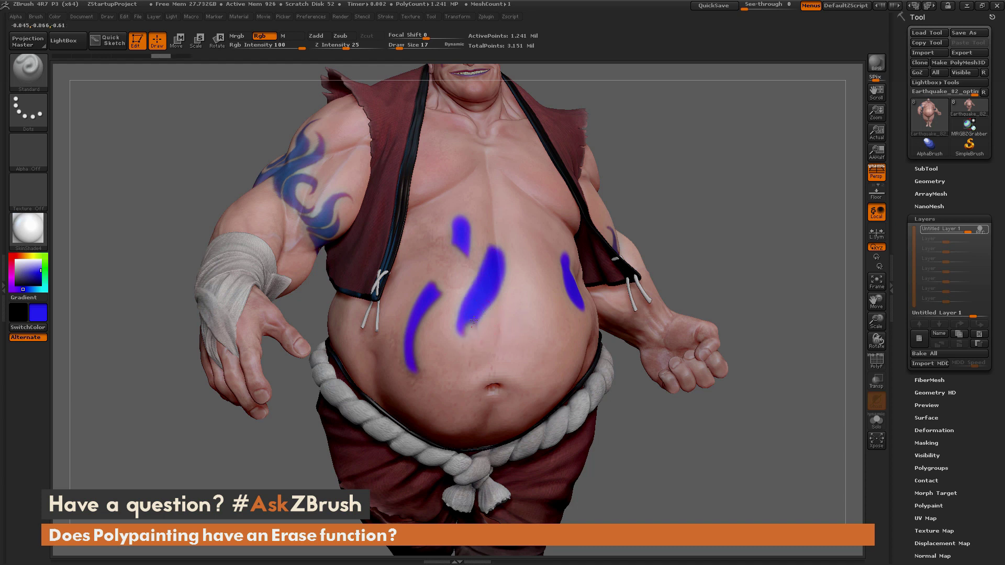
mouse_move(501, 286)
left_mouse_down()
mouse_move(498, 246)
mouse_move(495, 278)
mouse_move(462, 340)
mouse_move(492, 244)
mouse_move(484, 272)
mouse_move(507, 360)
mouse_move(482, 290)
mouse_move(508, 234)
mouse_move(511, 248)
mouse_move(465, 335)
mouse_move(471, 355)
mouse_move(508, 261)
left_mouse_up()
mouse_move(471, 339)
left_mouse_down()
mouse_move(492, 316)
mouse_move(482, 361)
left_mouse_up()
left_click_drag(502, 305, 478, 352)
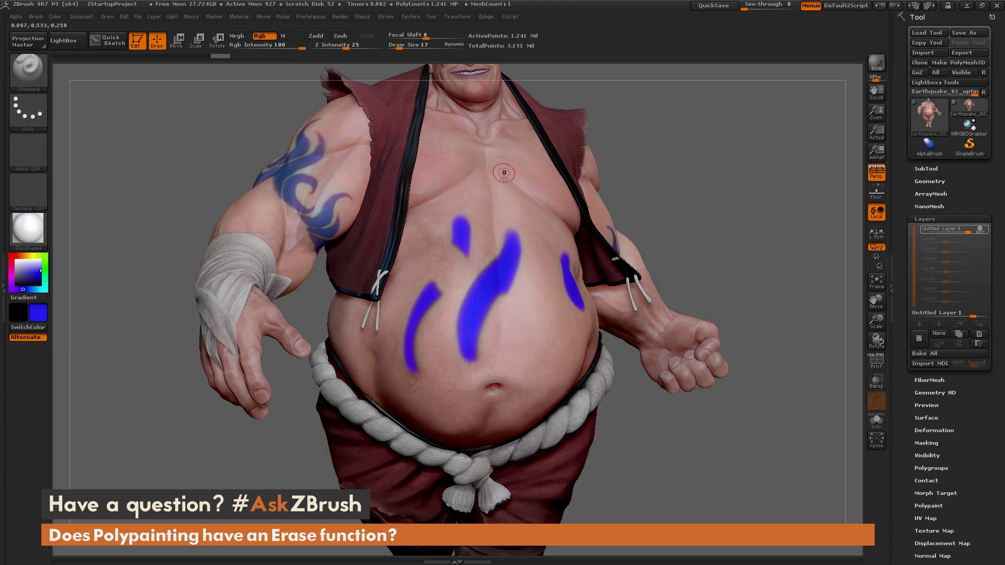
left_click_drag(677, 191, 629, 225)
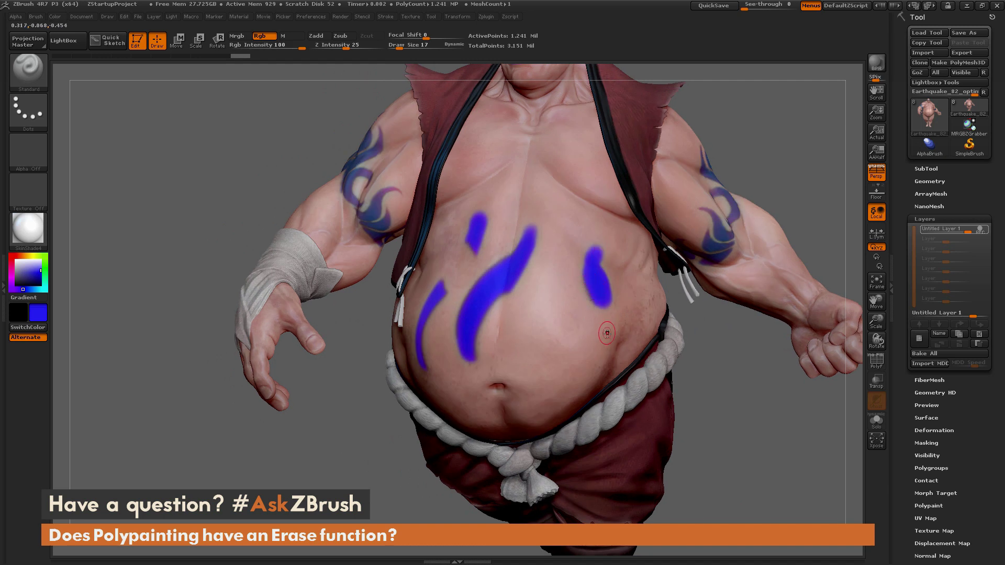
Step: Turn off Alternate and erase and repaint the right stroke into a longer, narrow streak
left_click(31, 339)
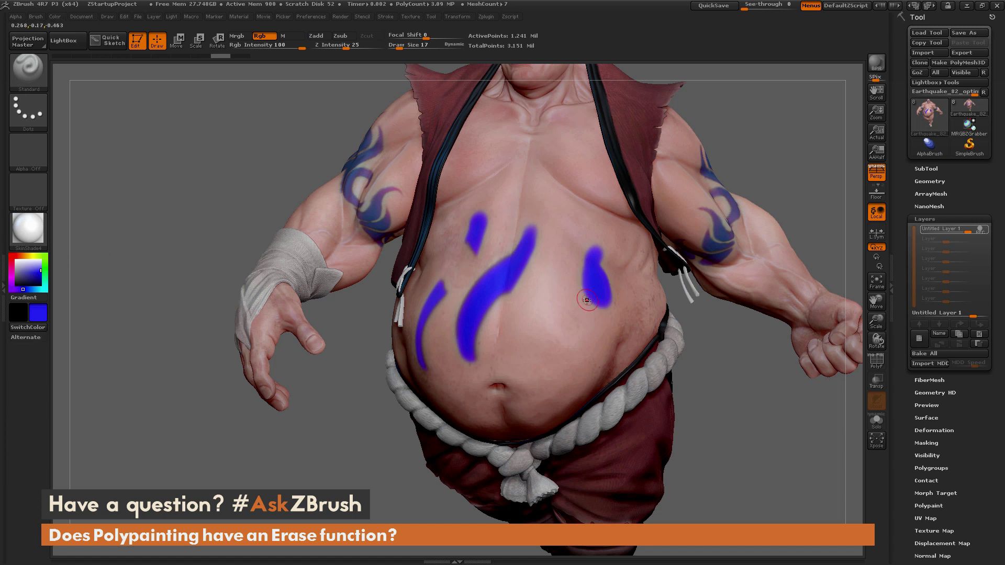
left_click_drag(598, 312, 585, 255)
mouse_move(602, 307)
left_mouse_down()
mouse_move(601, 252)
mouse_move(608, 293)
left_mouse_up()
mouse_move(584, 259)
left_mouse_down()
mouse_move(595, 233)
mouse_move(571, 301)
mouse_move(599, 283)
left_mouse_up()
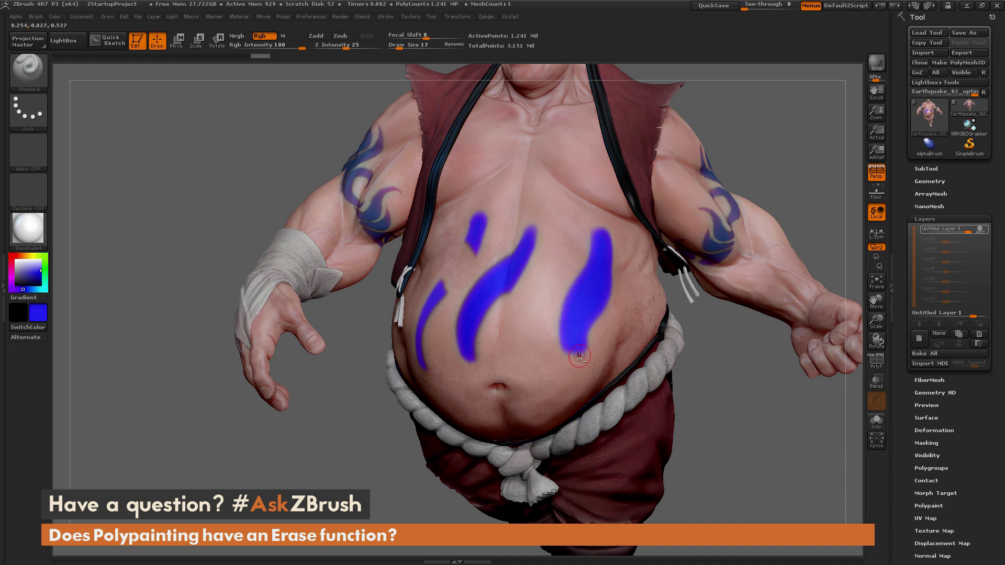
mouse_move(614, 249)
left_mouse_down()
mouse_move(603, 231)
mouse_move(602, 299)
mouse_move(578, 355)
left_mouse_up()
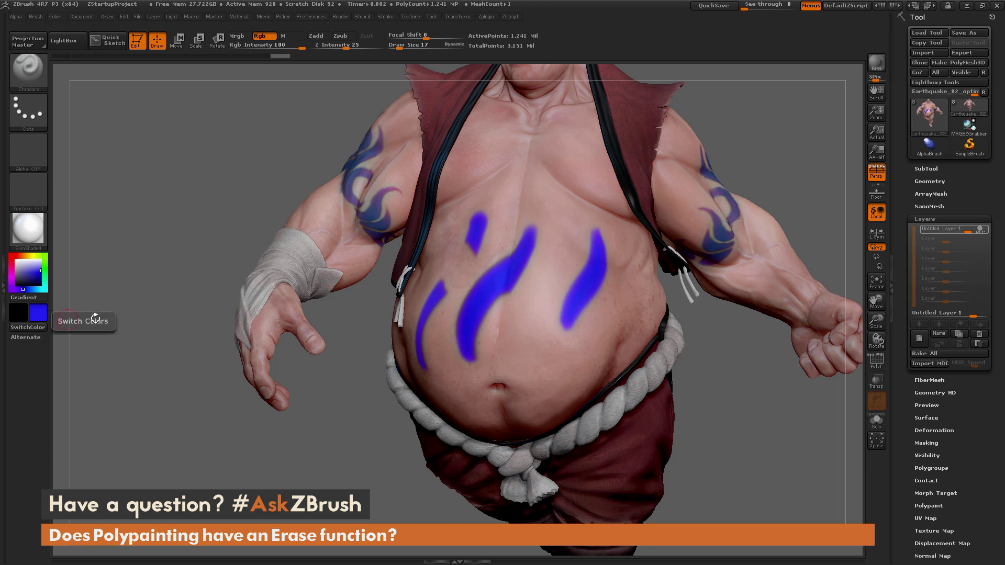
Step: Erase and add to the right stroke to form a forked hook, then frame the whole character
mouse_move(563, 332)
left_mouse_down()
mouse_move(565, 298)
mouse_move(558, 331)
left_mouse_up()
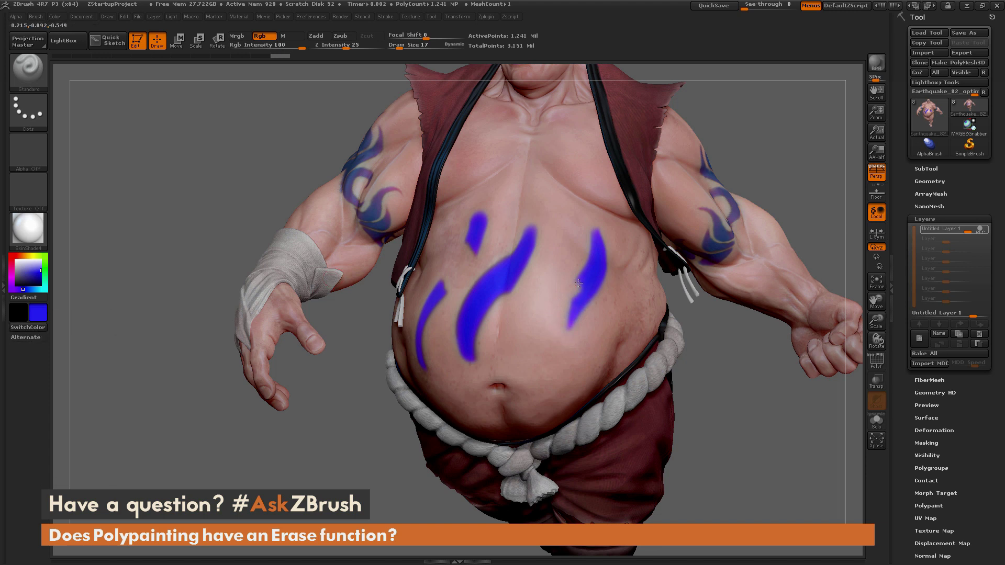
mouse_move(597, 231)
left_mouse_down()
mouse_move(544, 316)
mouse_move(547, 334)
mouse_move(585, 342)
mouse_move(606, 268)
left_mouse_up()
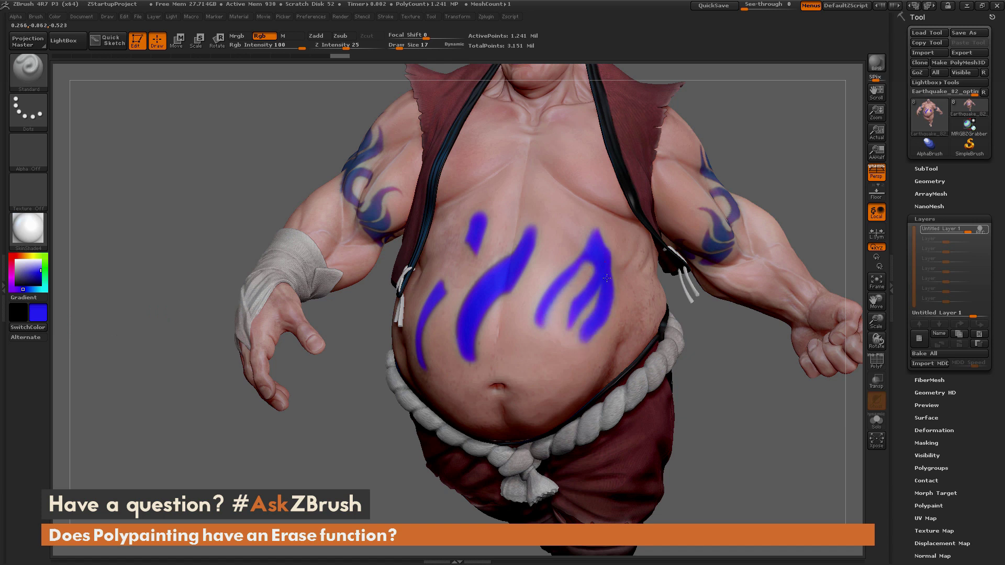
left_click_drag(576, 335, 597, 290)
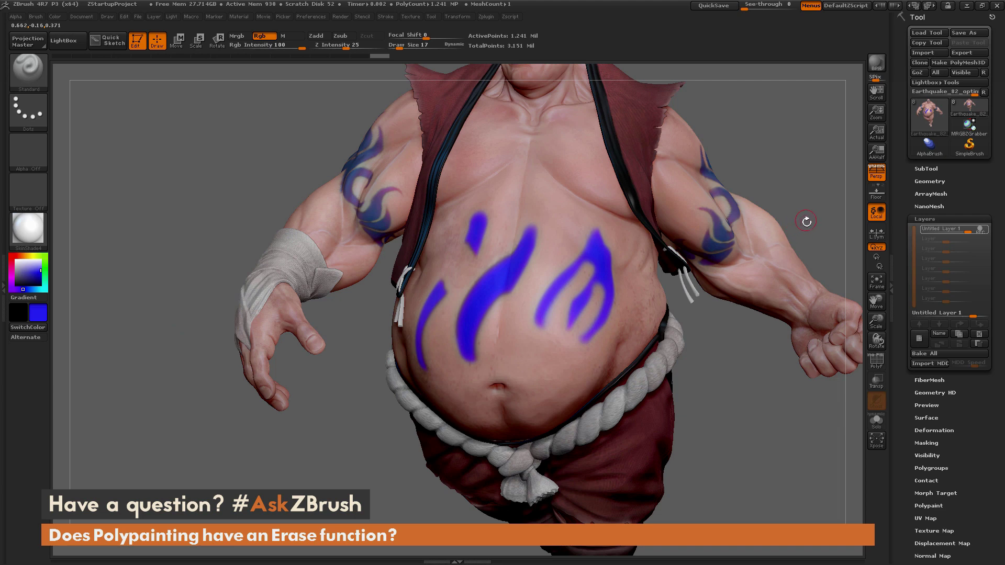
key("f")
left_click_drag(768, 229, 778, 277)
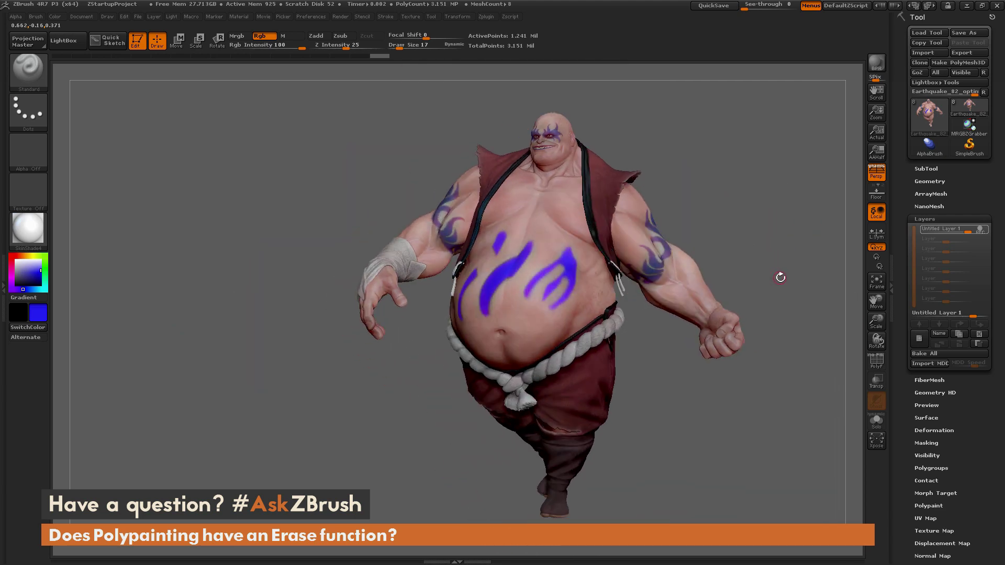